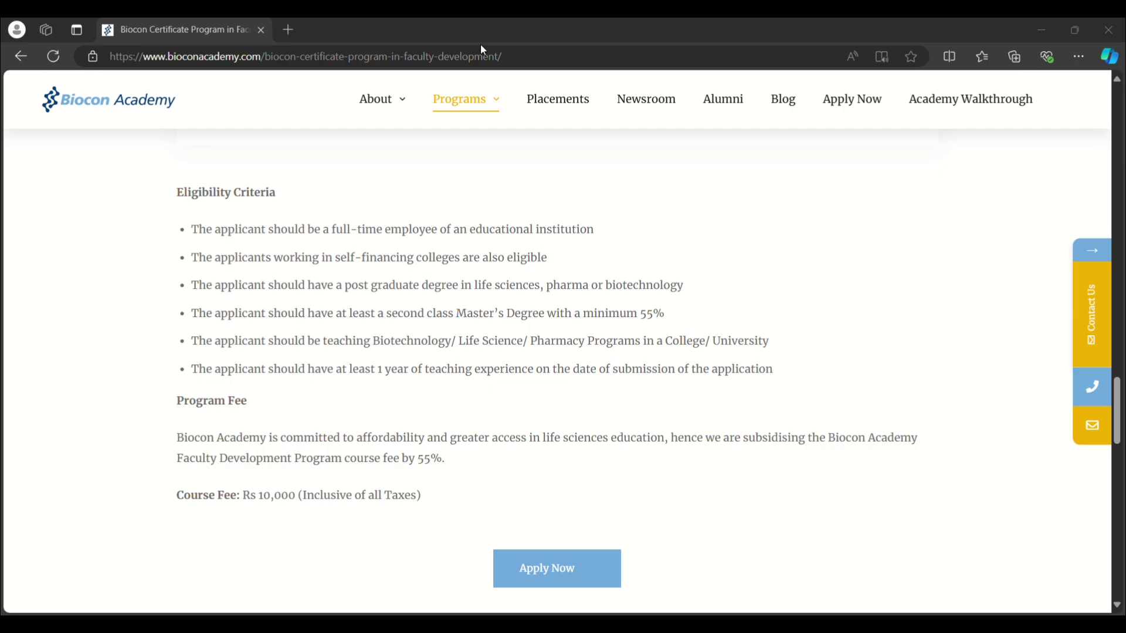
# Open the Biocon Academy application portal's new-account registration and look through the applicant detail fields.
pyautogui.click(844, 108)
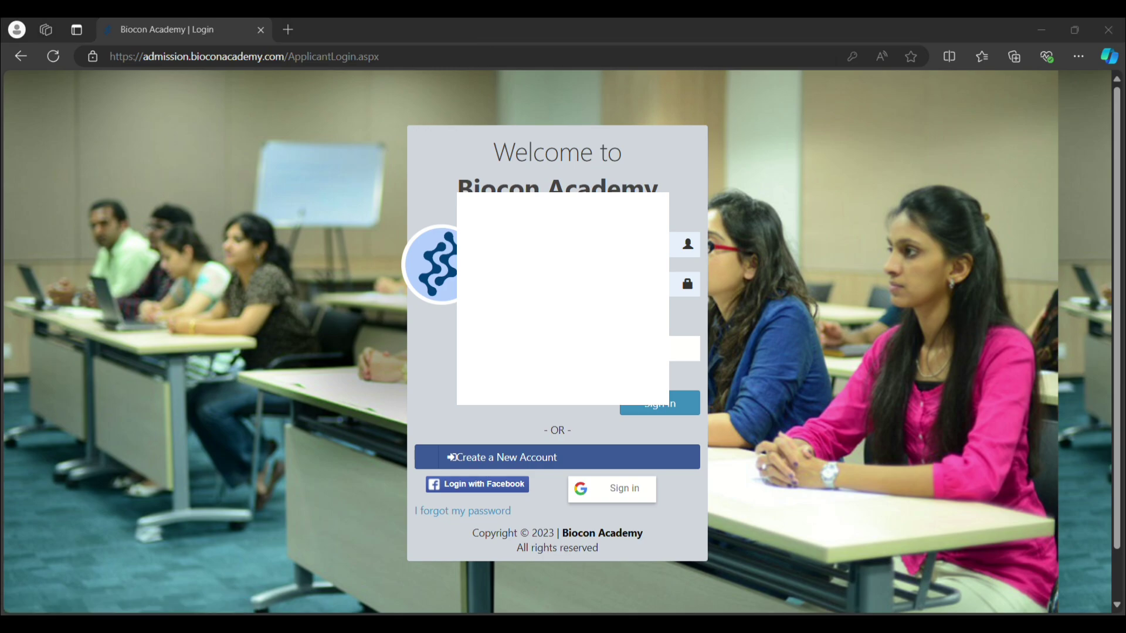
pyautogui.click(516, 463)
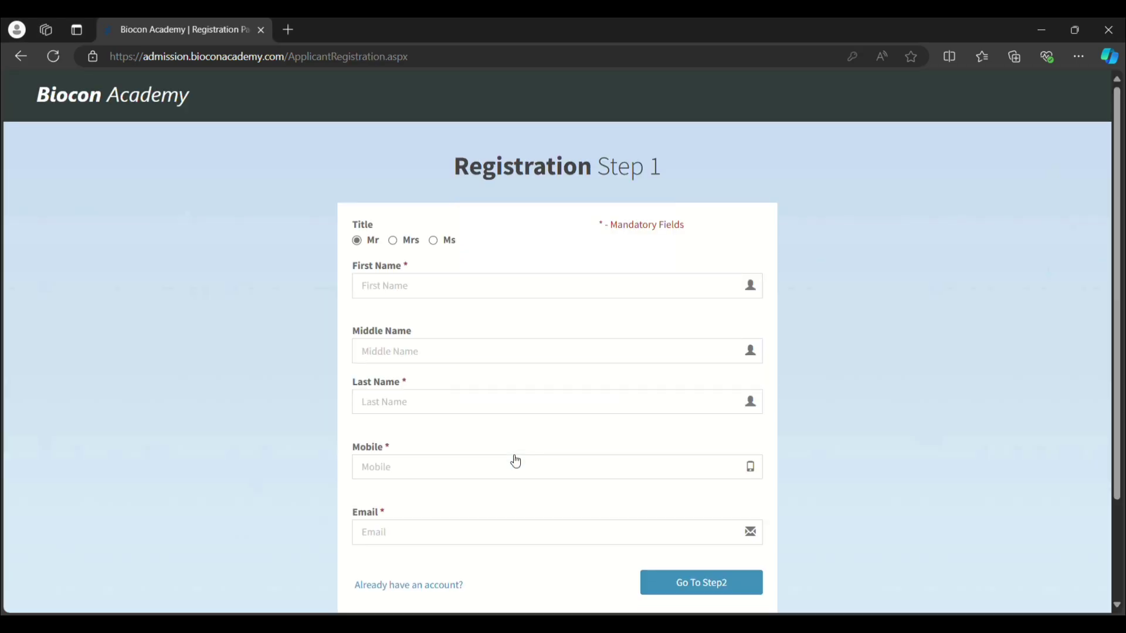
pyautogui.scroll(-3, 515, 459)
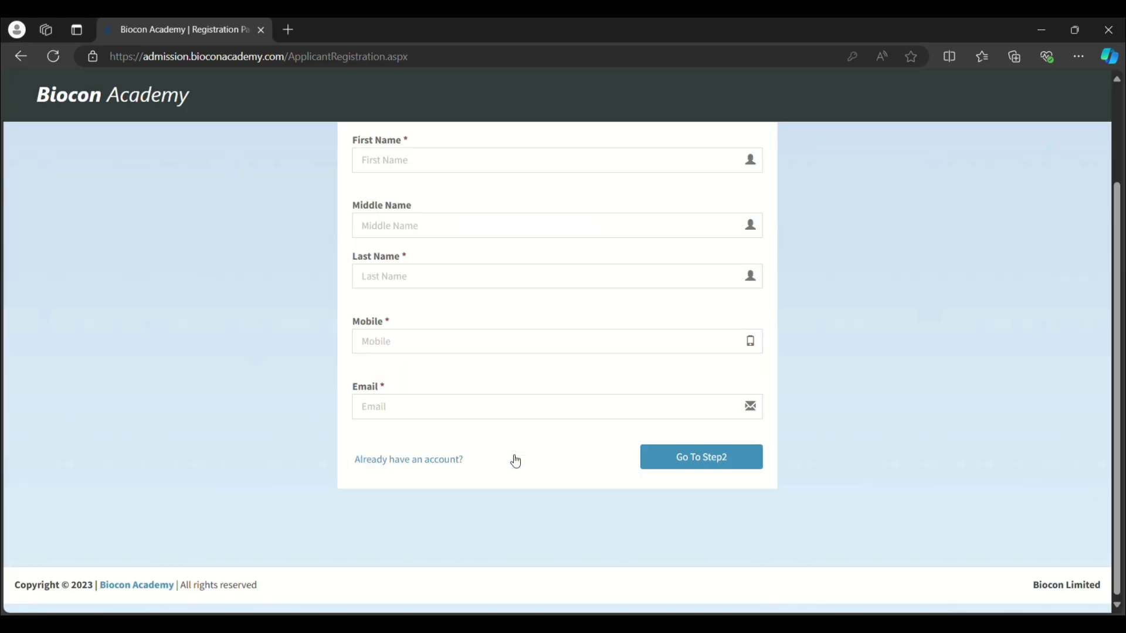
pyautogui.scroll(1, 515, 460)
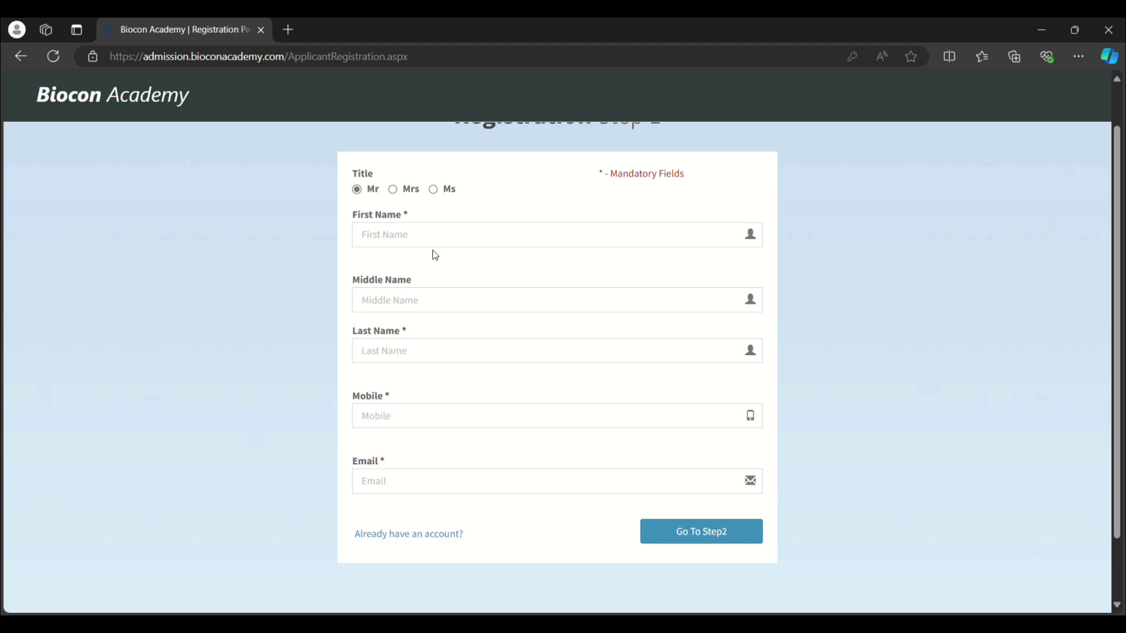
pyautogui.scroll(-1, 417, 379)
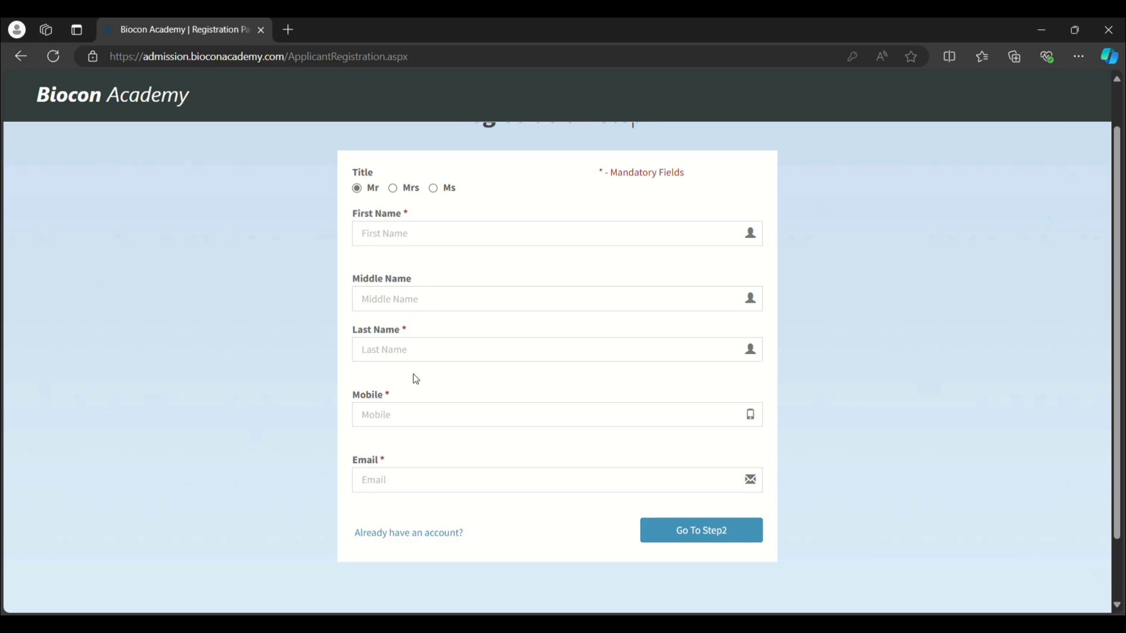
pyautogui.scroll(-1, 416, 379)
pyautogui.scroll(1, 416, 379)
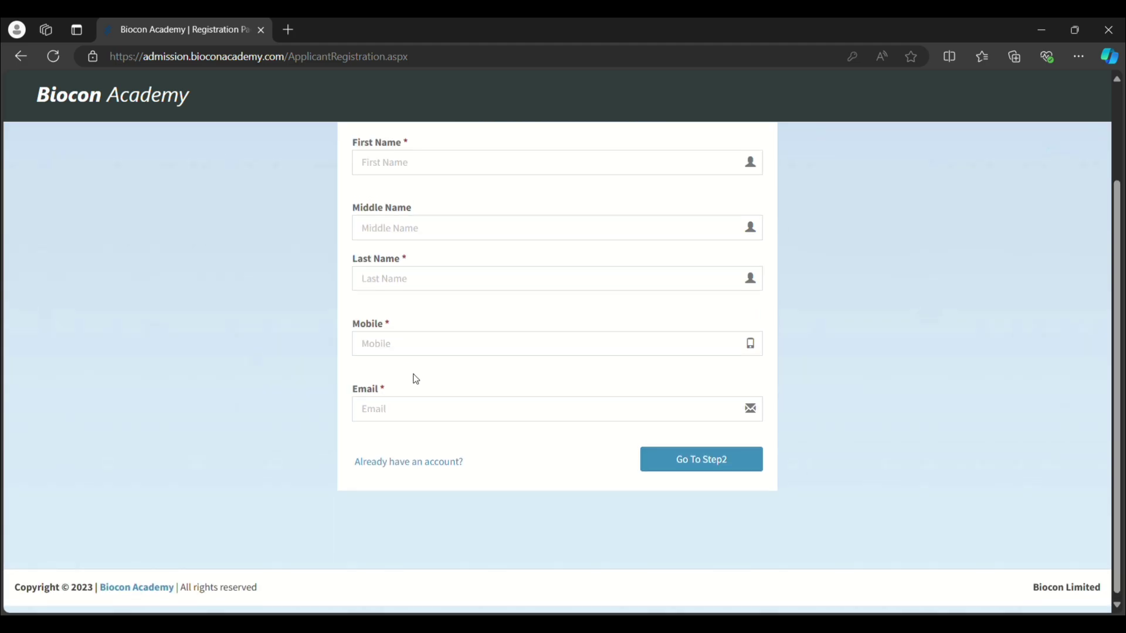
pyautogui.scroll(2, 417, 380)
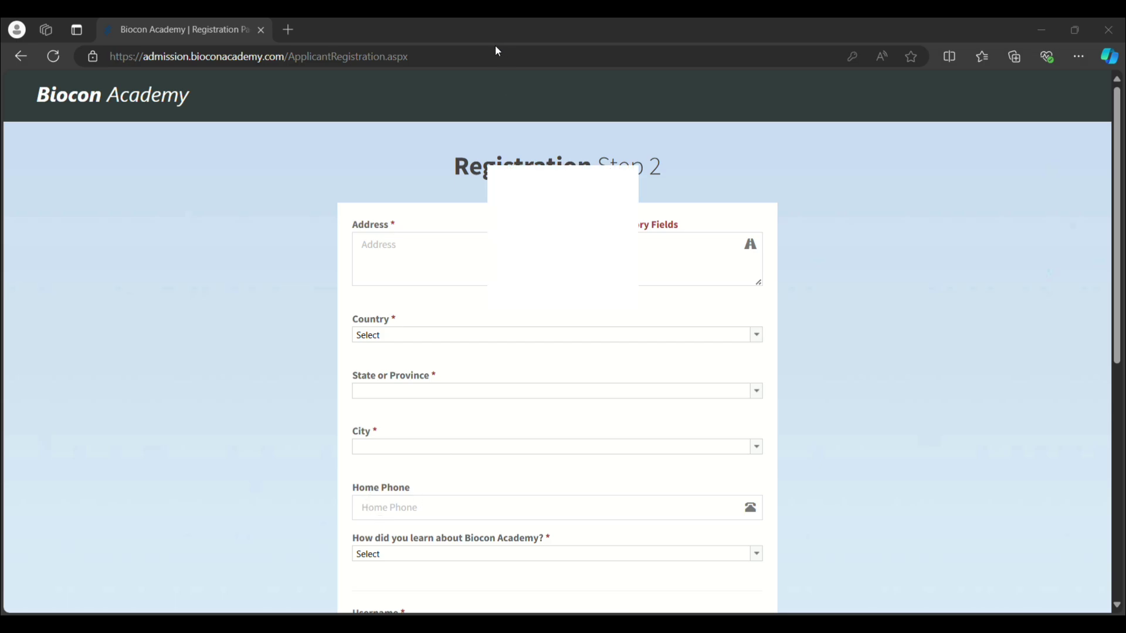
pyautogui.hotkey('alt', 'Left')
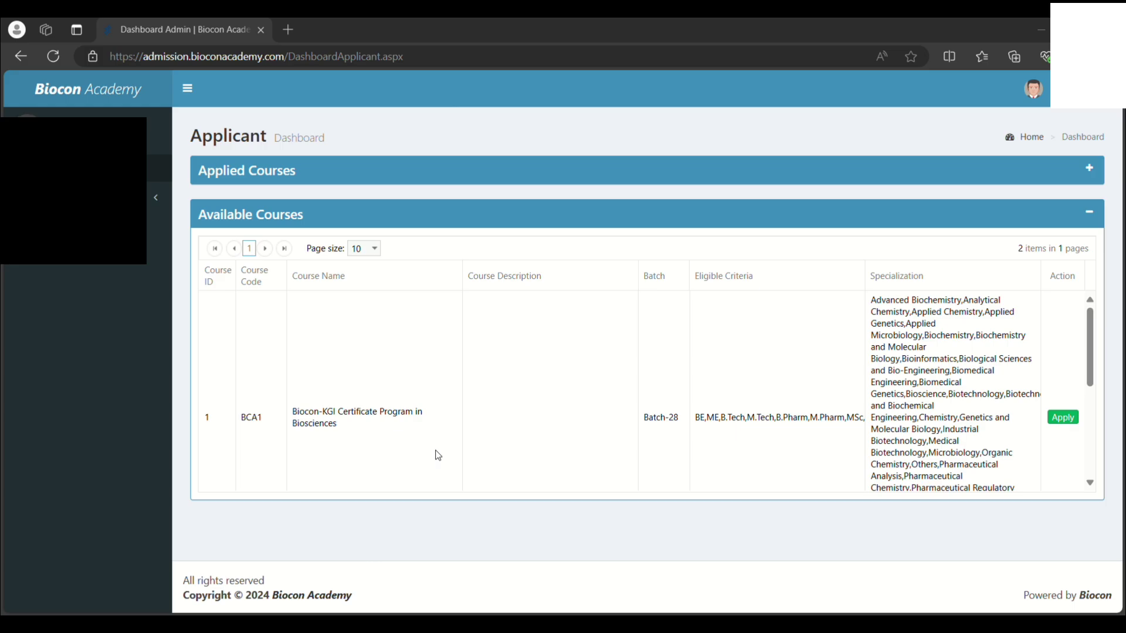
# Review the available courses and apply for the Applied Industrial Microbiology course, Batch-11.
pyautogui.scroll(-3, 321, 418)
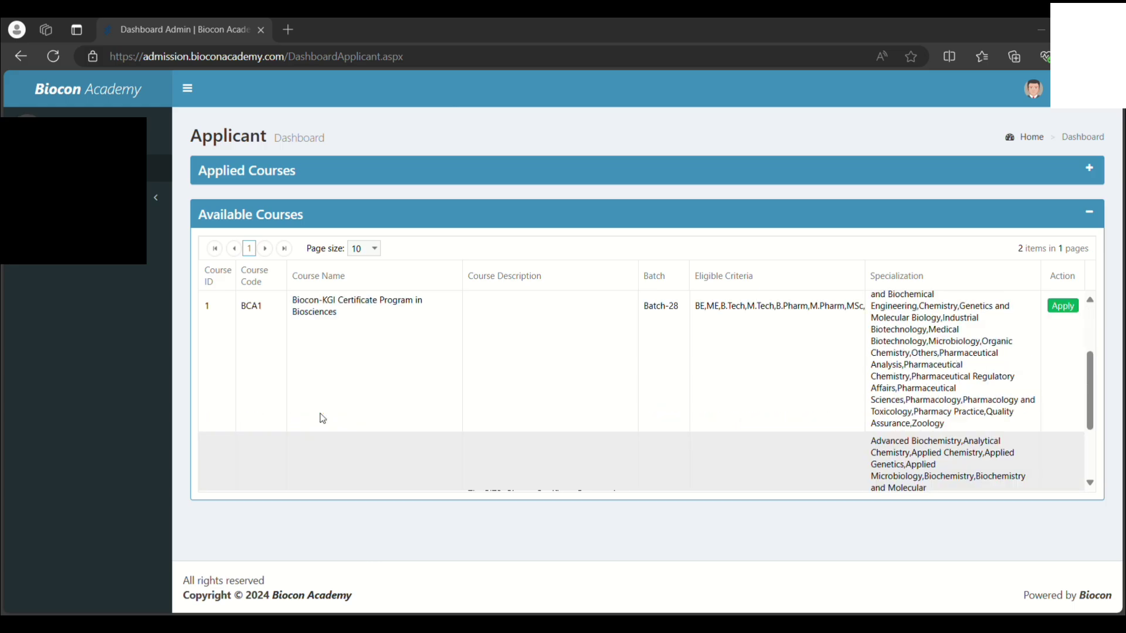
pyautogui.scroll(3, 322, 414)
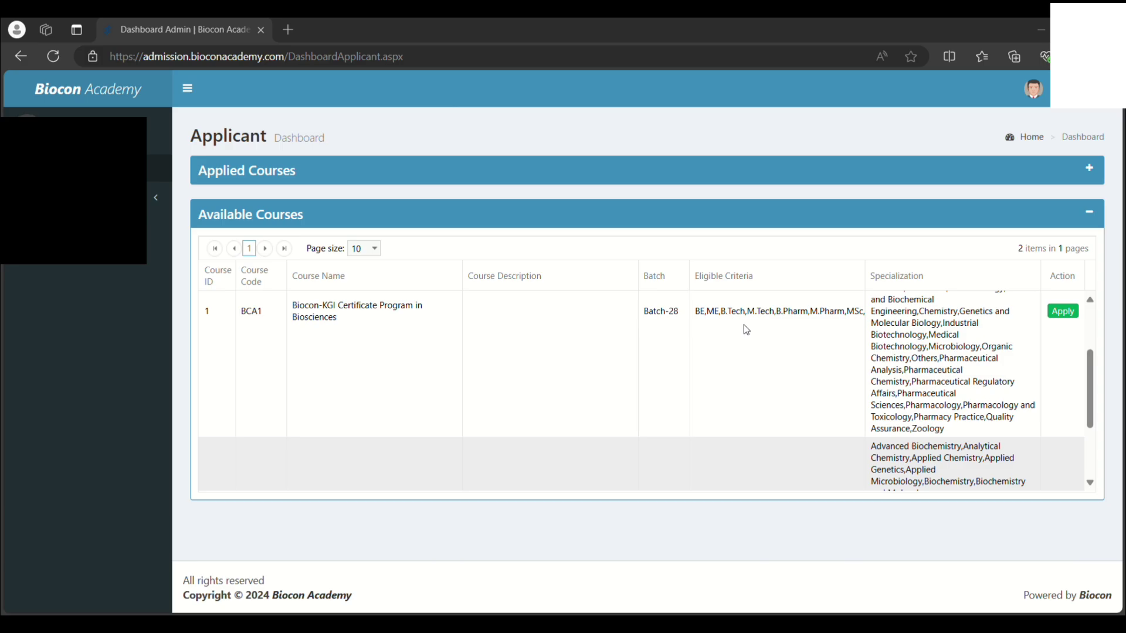
pyautogui.scroll(-2, 542, 362)
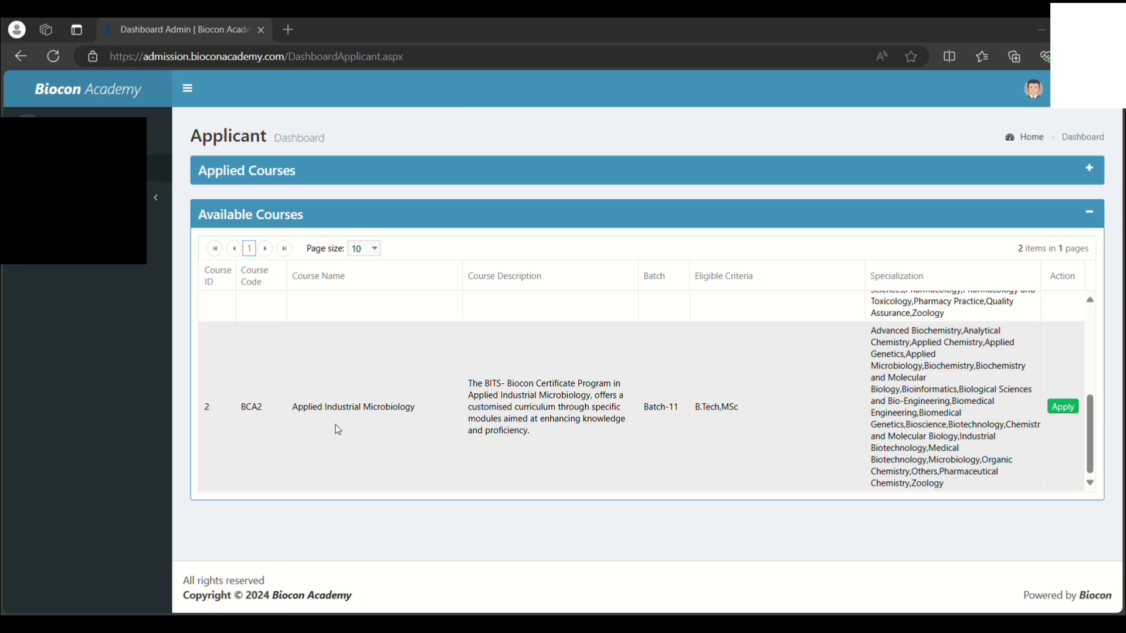
pyautogui.scroll(2, 649, 382)
pyautogui.scroll(-1, 648, 380)
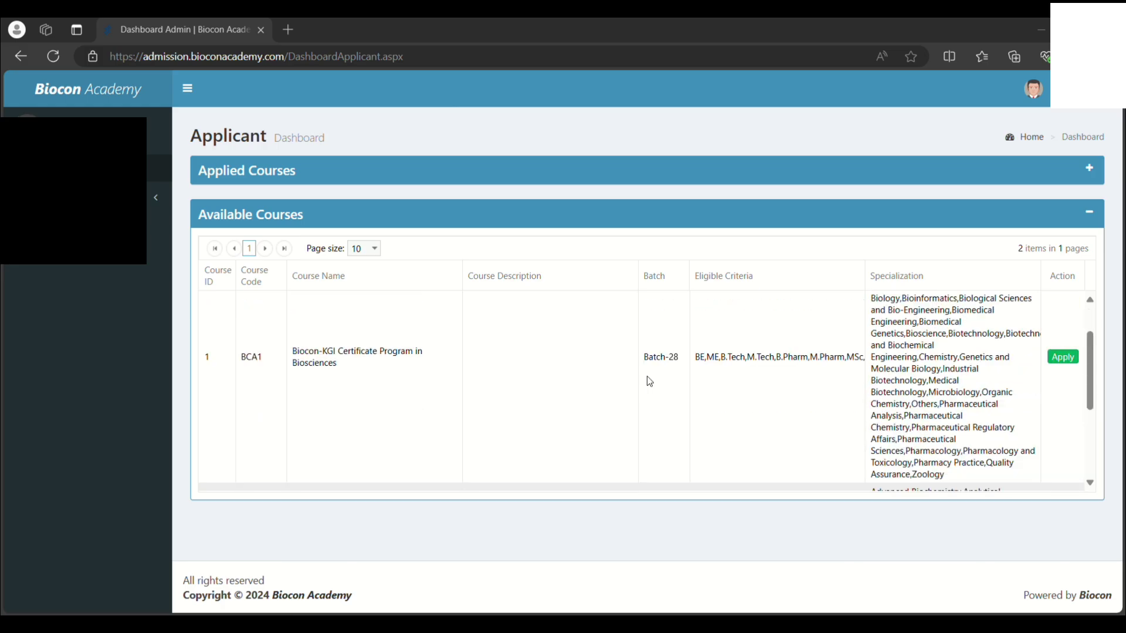
pyautogui.scroll(1, 648, 380)
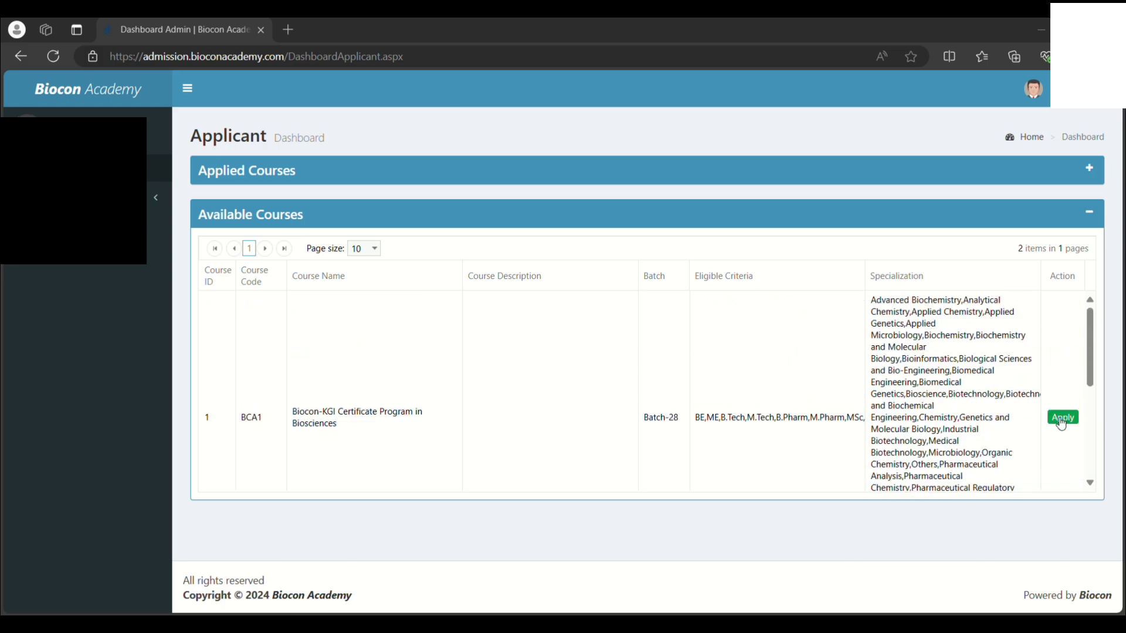
pyautogui.scroll(-3, 1067, 427)
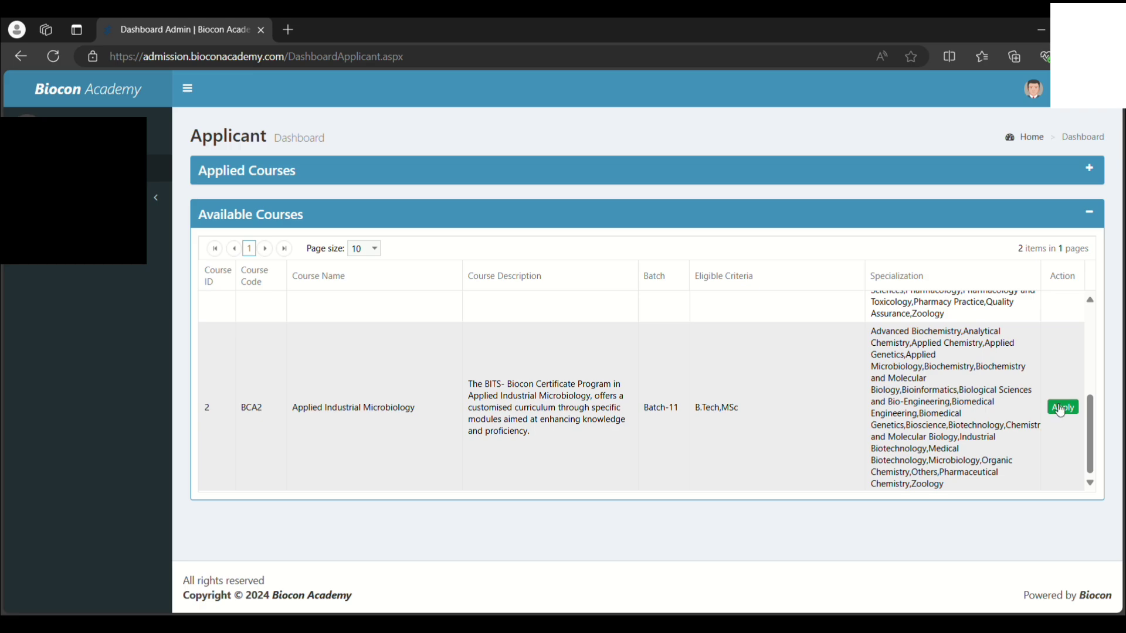
pyautogui.click(1061, 411)
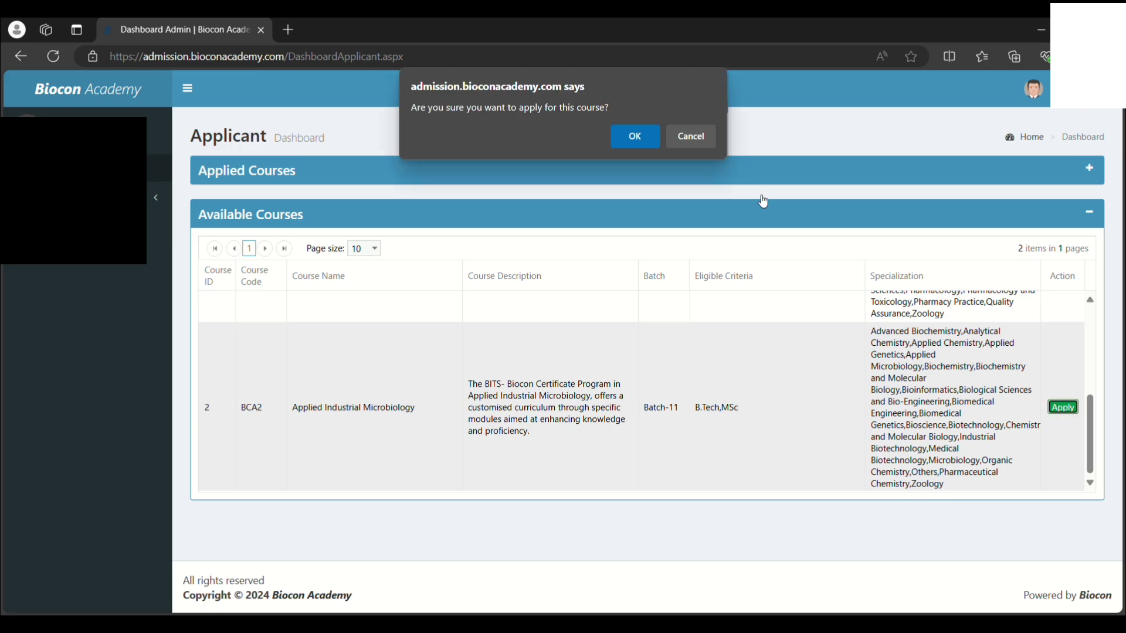
pyautogui.click(624, 139)
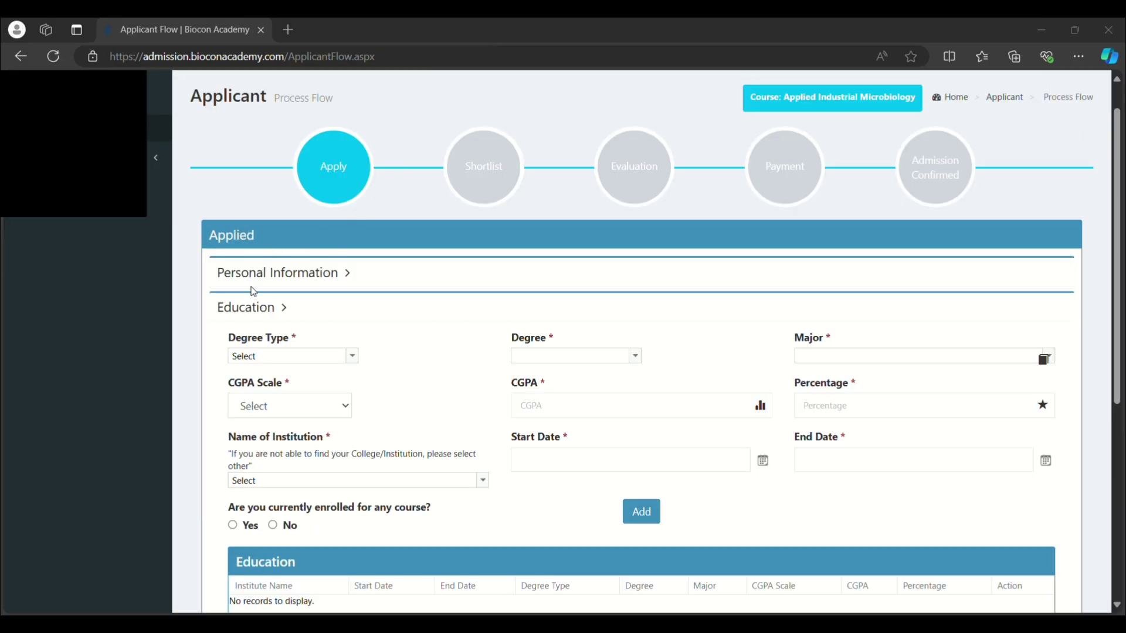
# Set the degree type to Post Graduate in the Education section, check the degree options and try to add the education record.
pyautogui.scroll(-2, 265, 318)
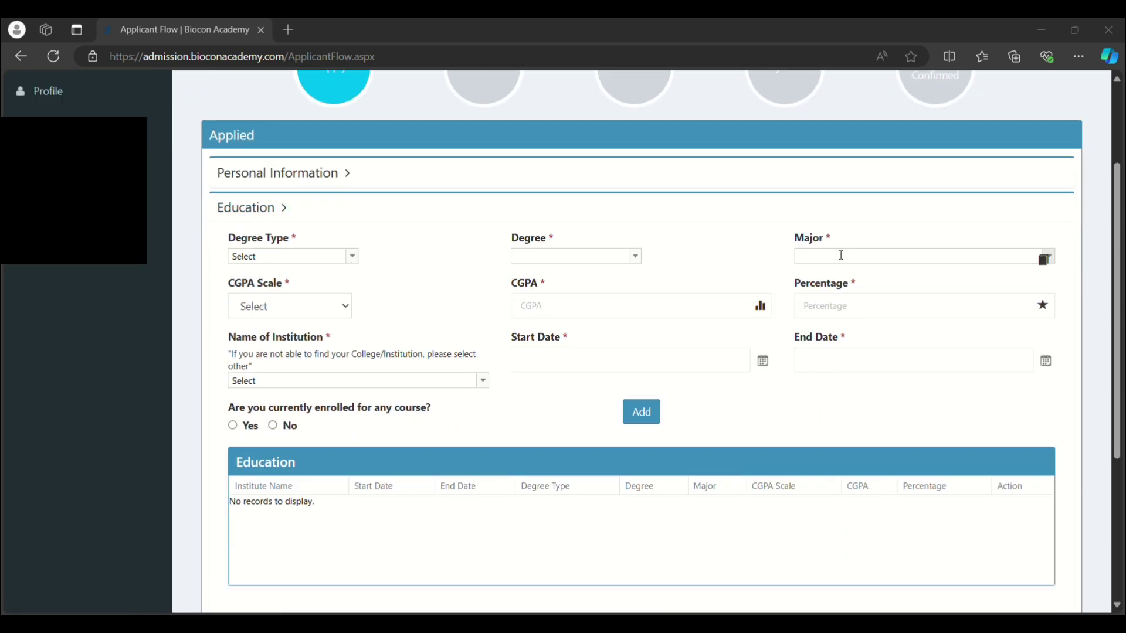
pyautogui.click(352, 257)
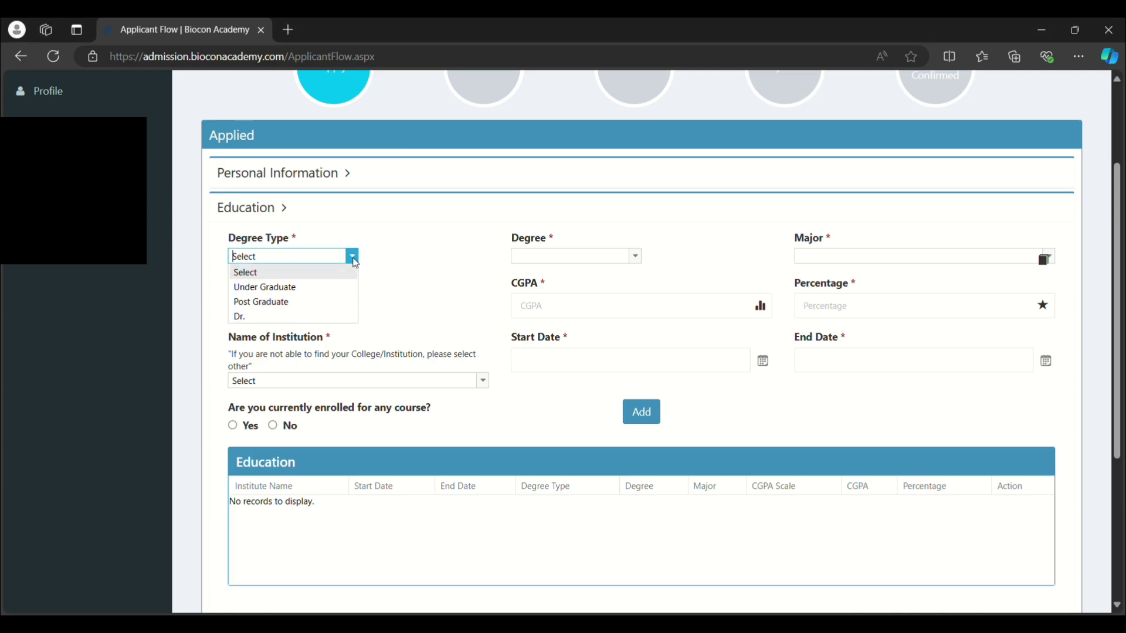
pyautogui.click(284, 303)
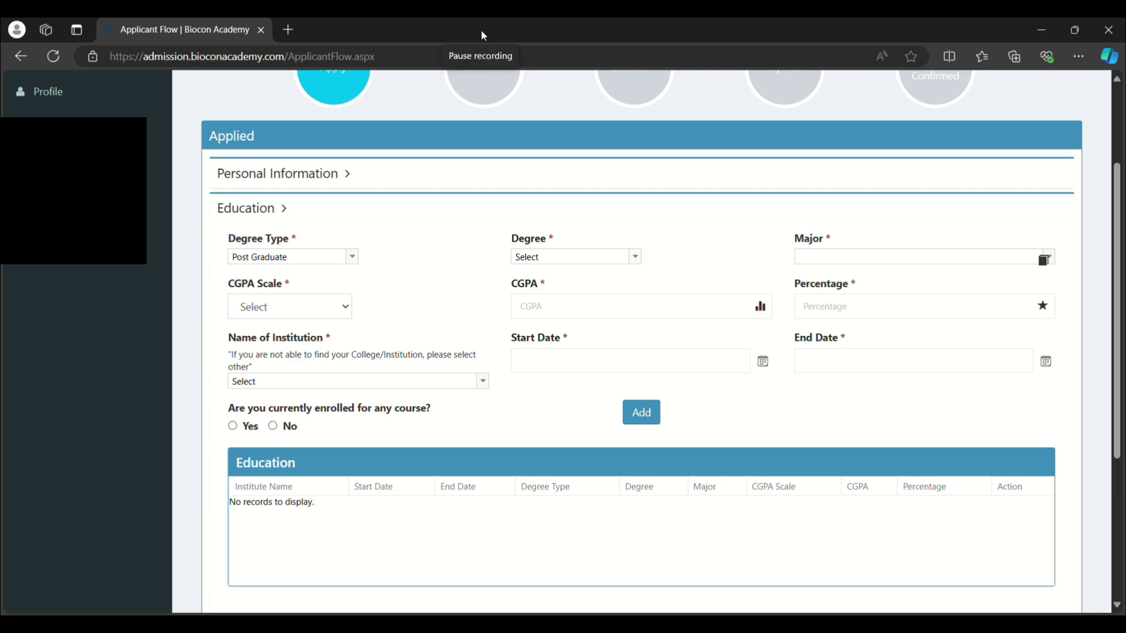
pyautogui.click(538, 260)
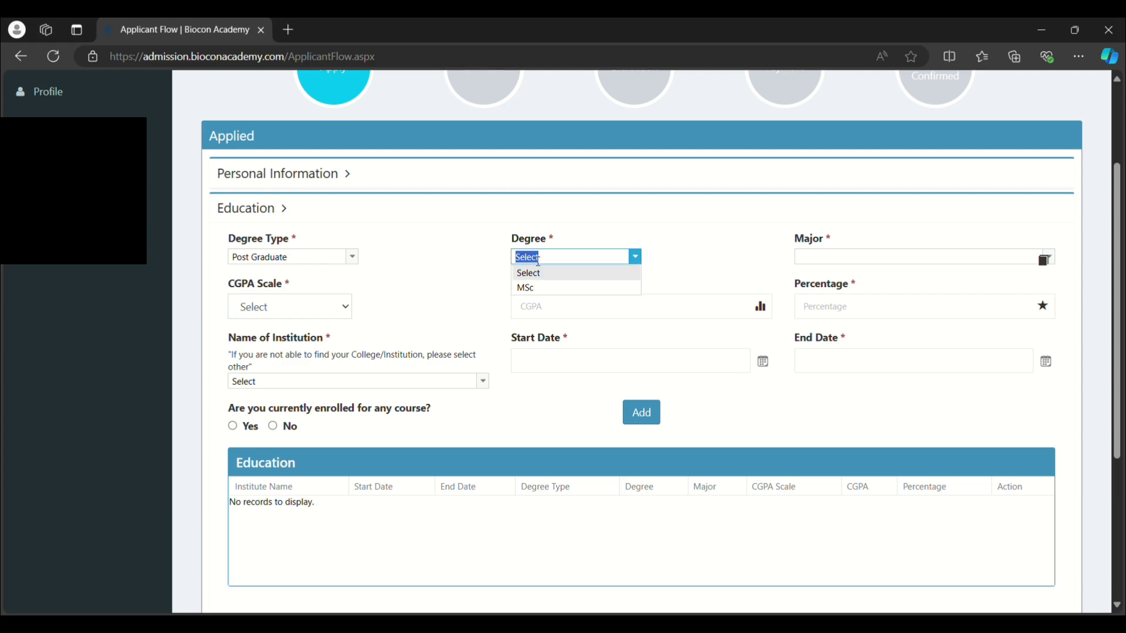
pyautogui.click(395, 258)
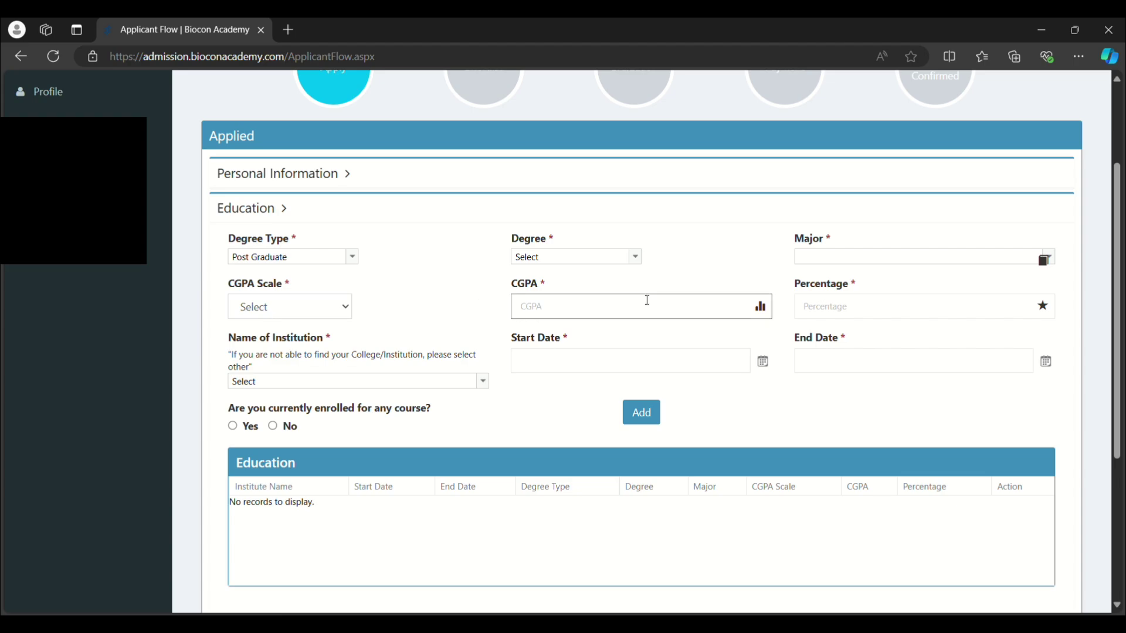
pyautogui.scroll(-2, 828, 296)
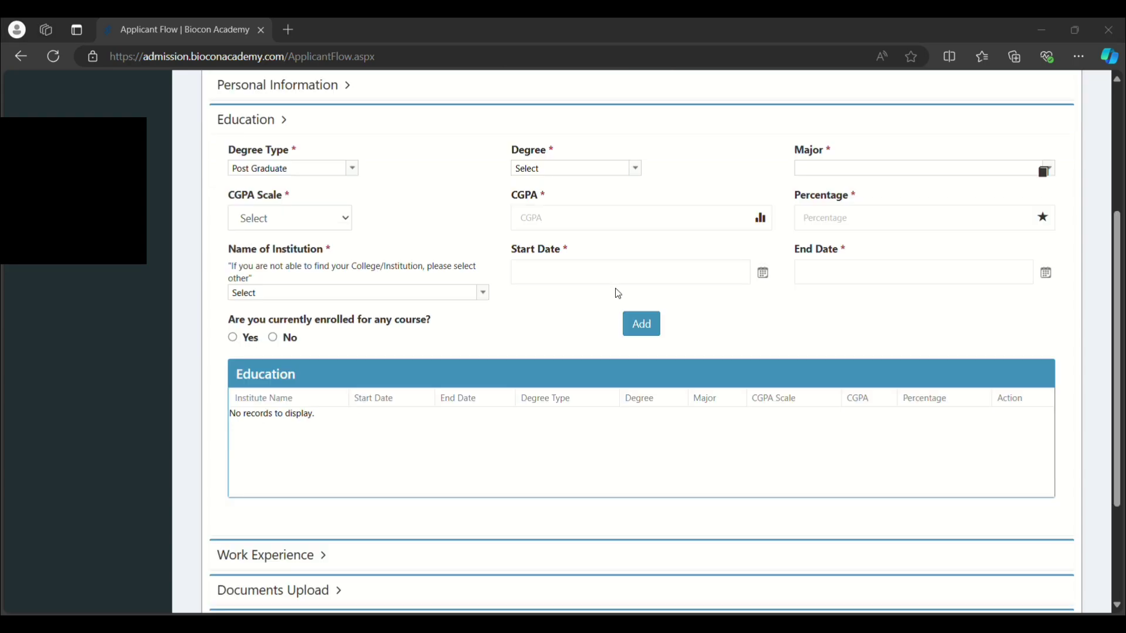
pyautogui.click(629, 324)
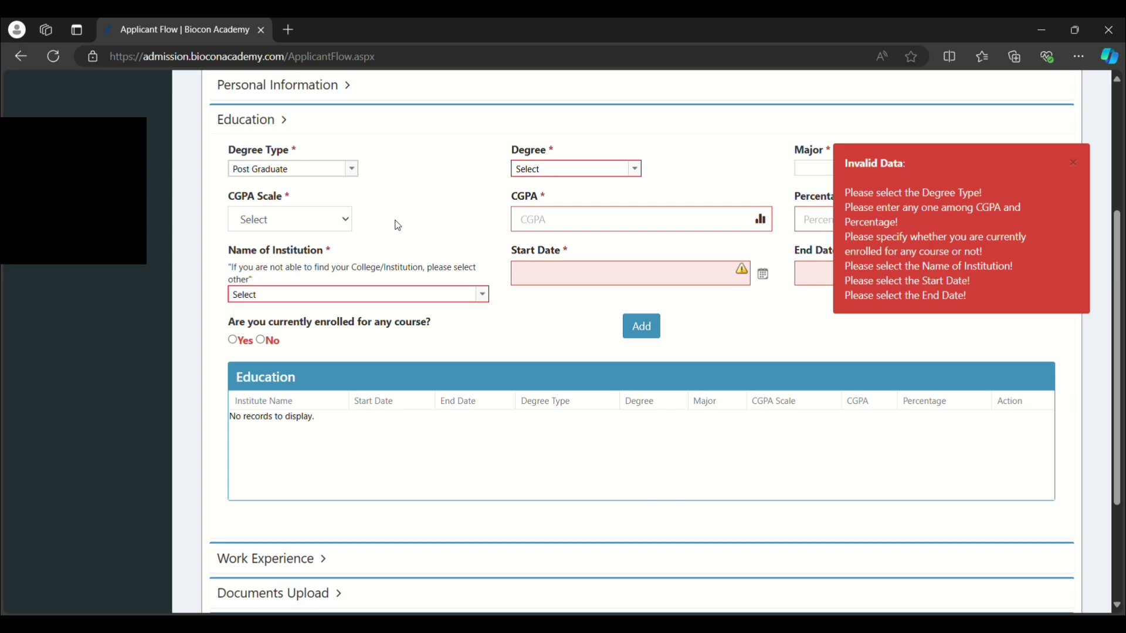
# Look through the Work Experience section's fields, and collapse both the Education and Work Experience sections.
pyautogui.scroll(-3, 472, 286)
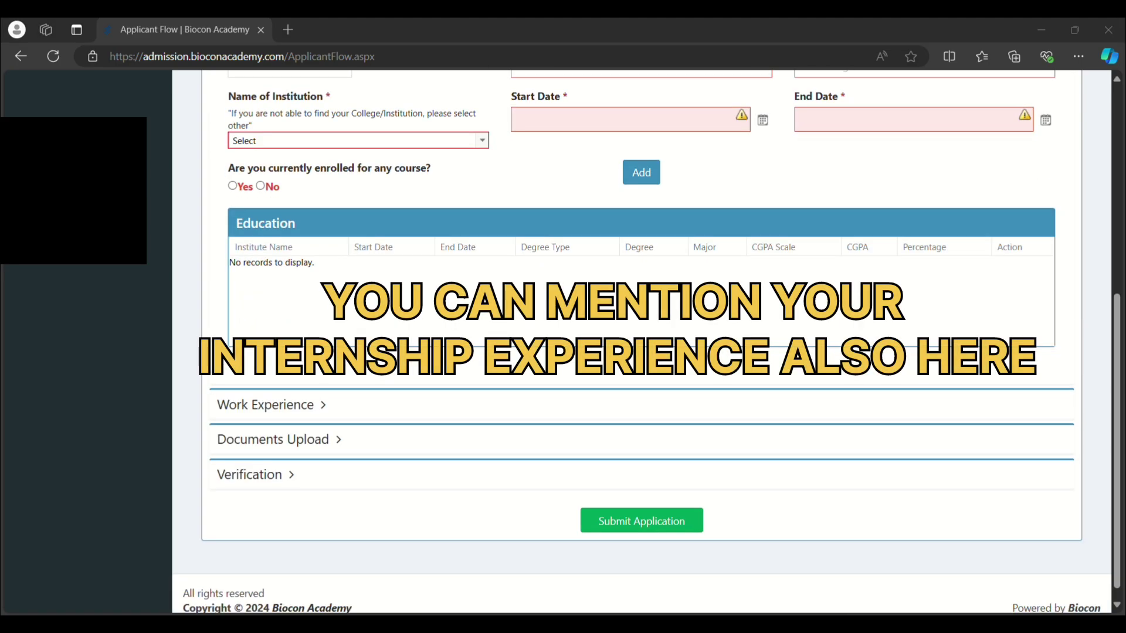
pyautogui.click(298, 407)
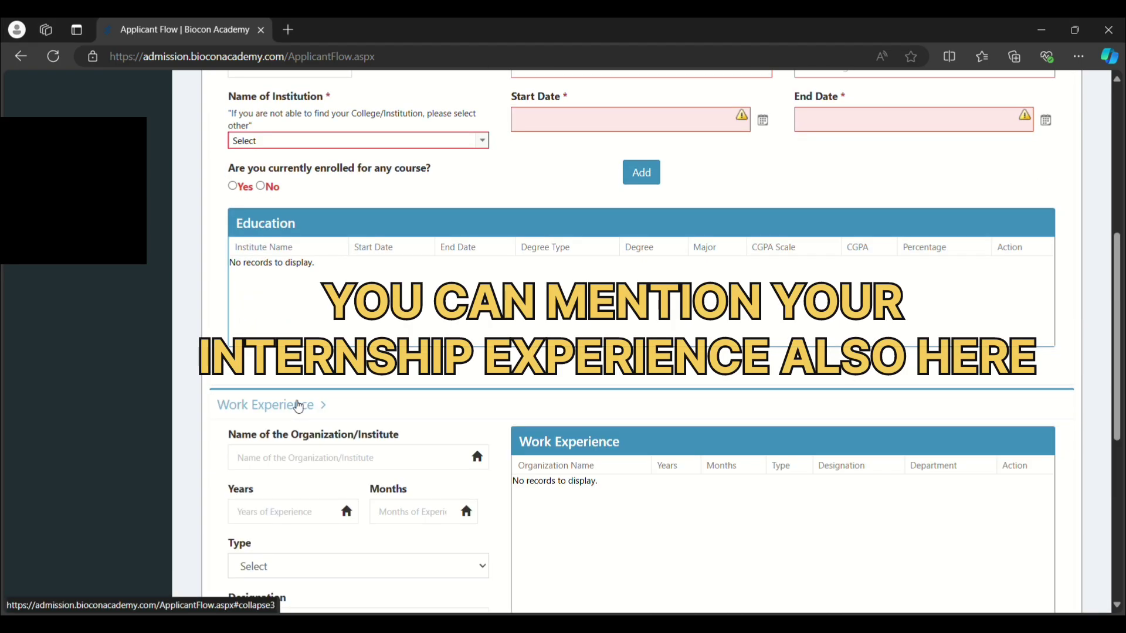
pyautogui.scroll(-4, 298, 405)
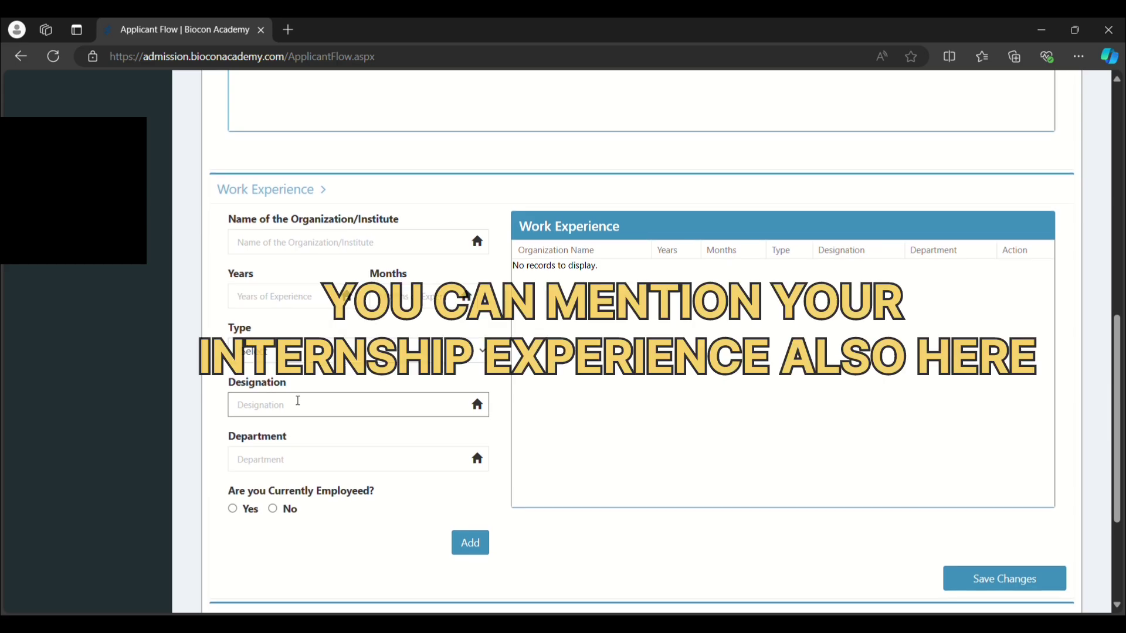
pyautogui.scroll(3, 296, 399)
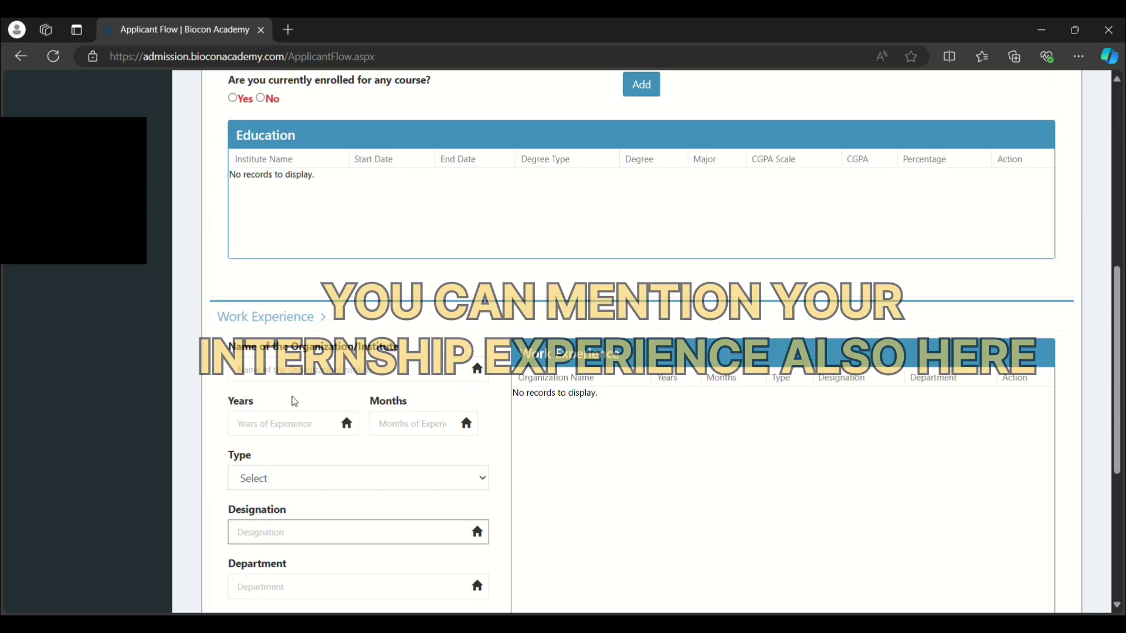
pyautogui.scroll(5, 297, 402)
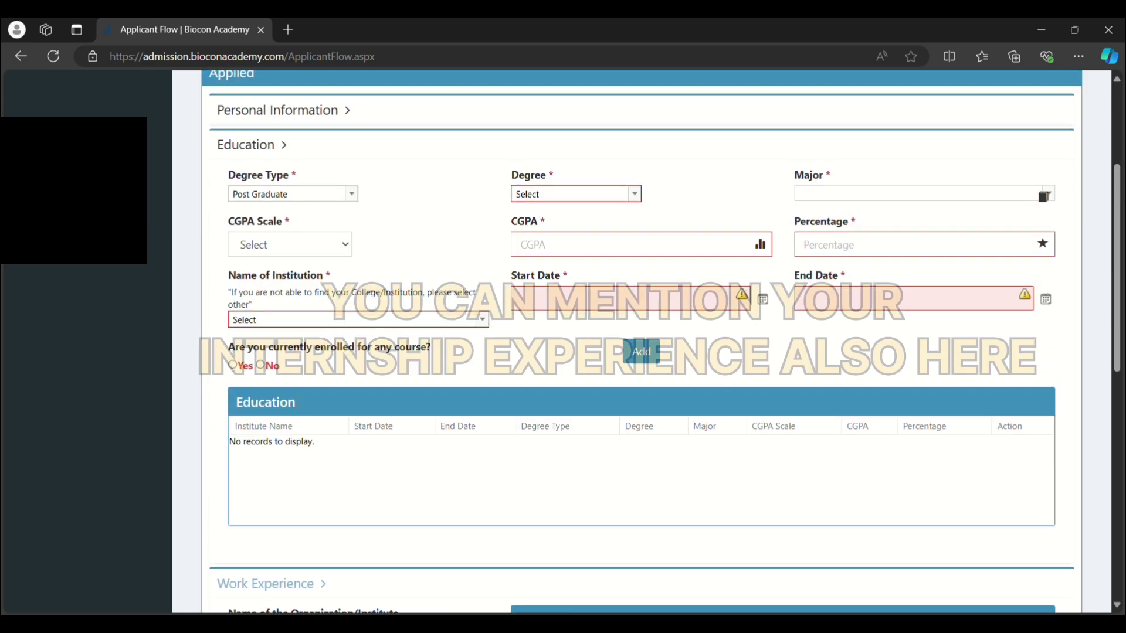
pyautogui.click(254, 148)
pyautogui.click(267, 186)
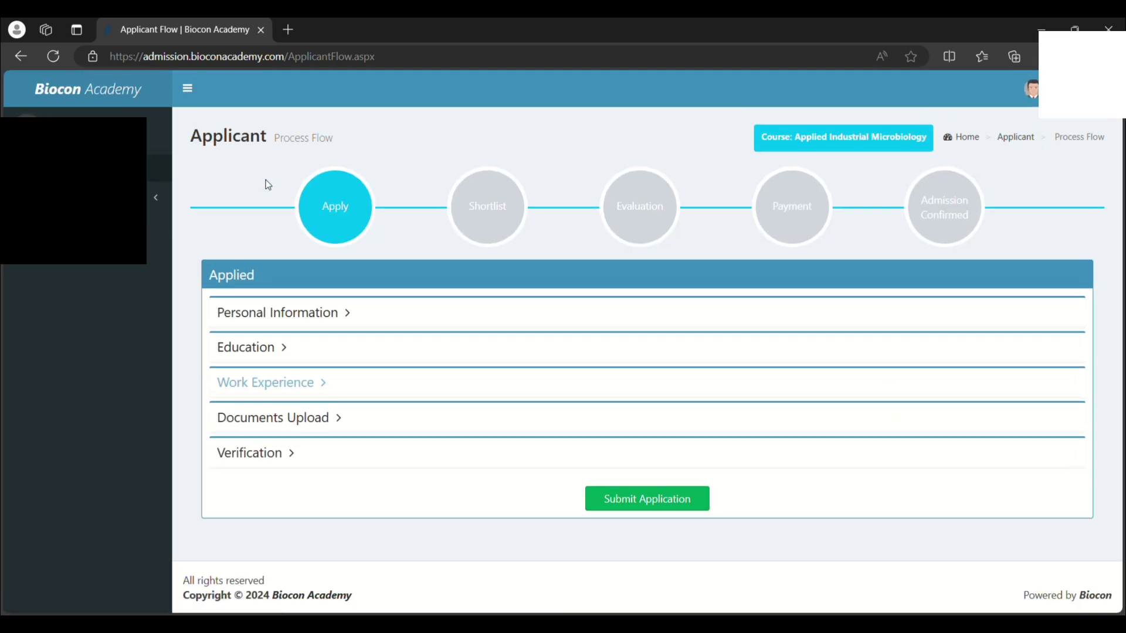
# Expand the Documents Upload section and examine the upload areas for resume, mark sheets and reference letter.
pyautogui.click(261, 420)
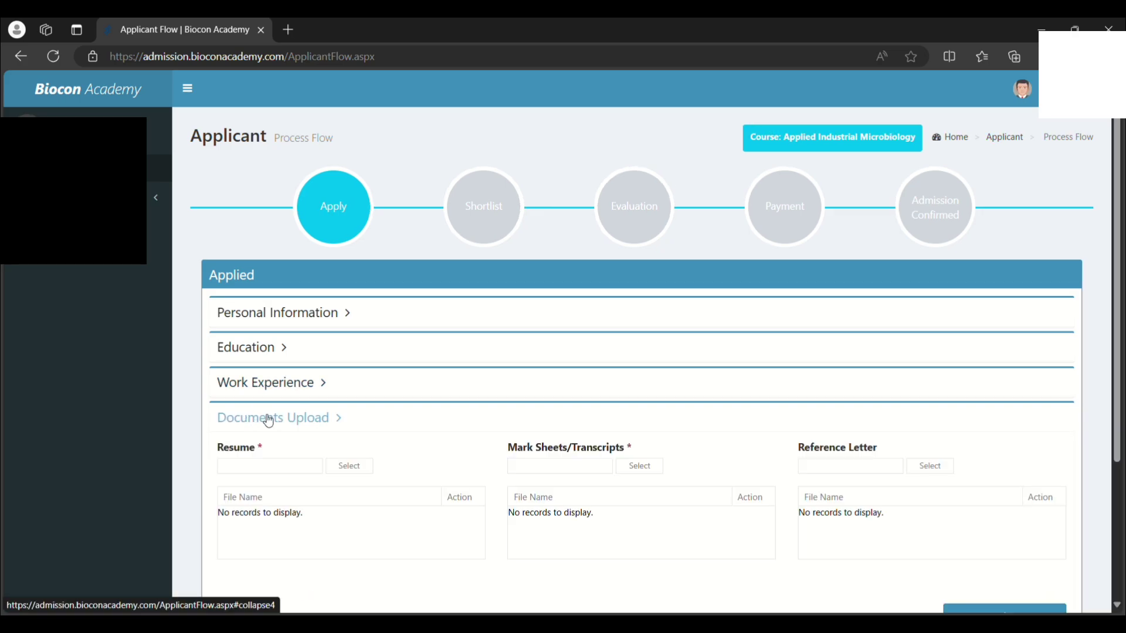
pyautogui.scroll(-3, 365, 444)
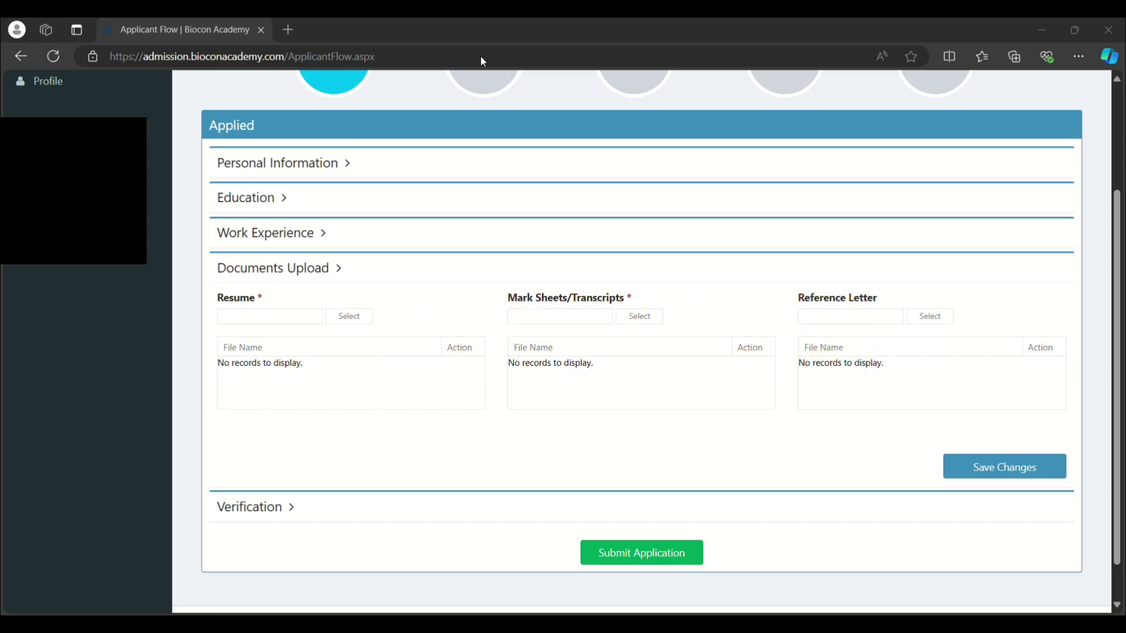
pyautogui.press('Down')
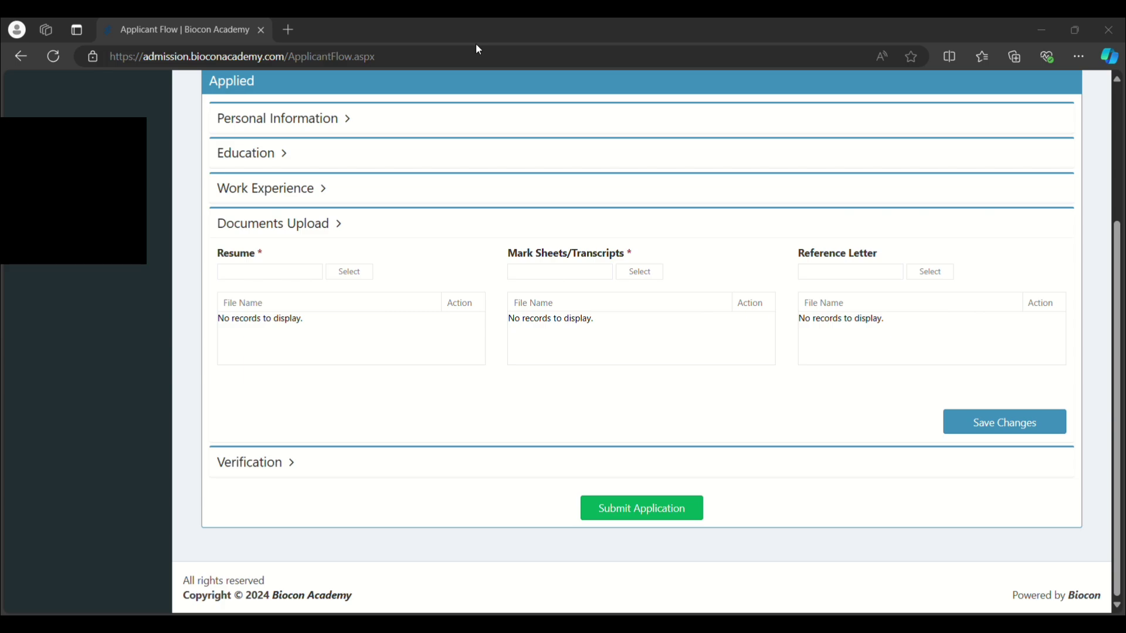
# Expand the Verification section, review the certification statement and activate the electronic signature name field.
pyautogui.click(262, 468)
pyautogui.scroll(-2, 260, 465)
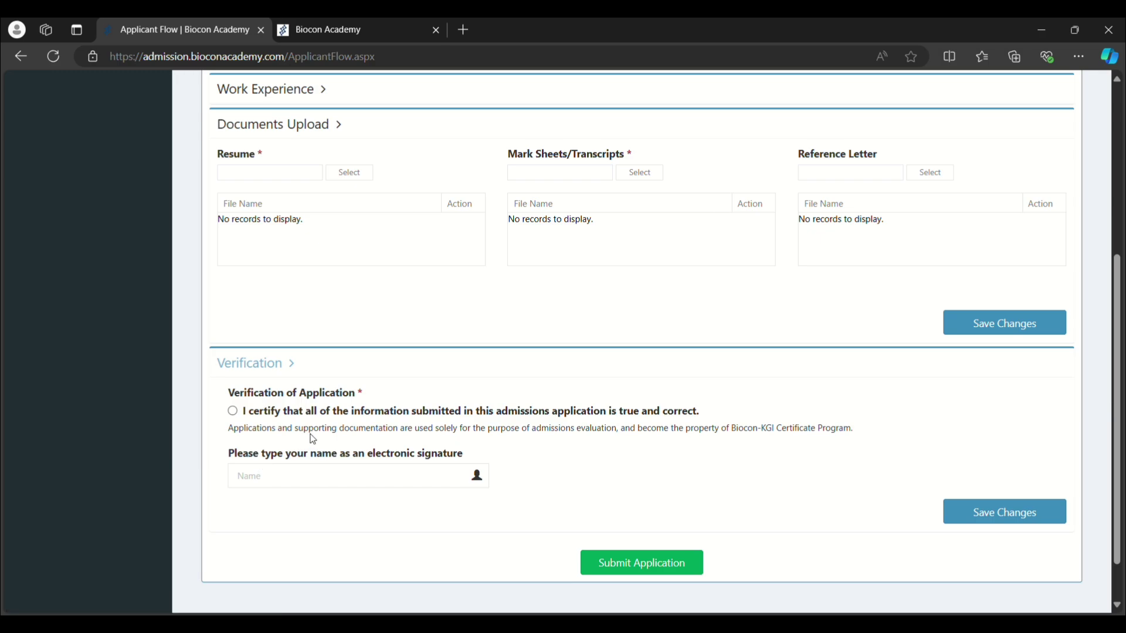
pyautogui.click(301, 469)
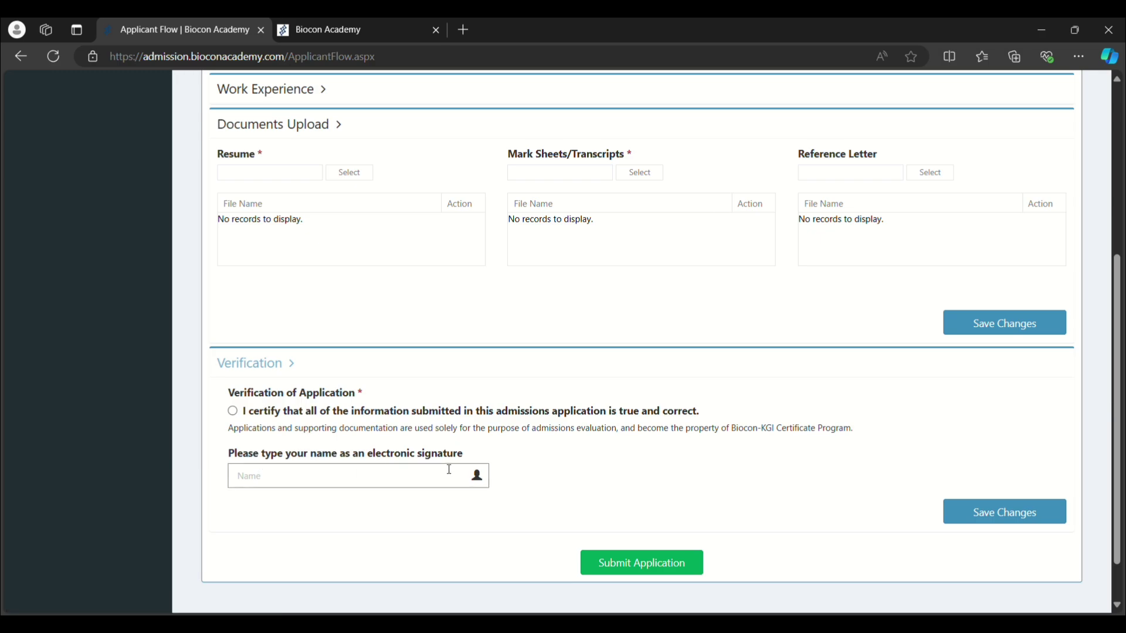